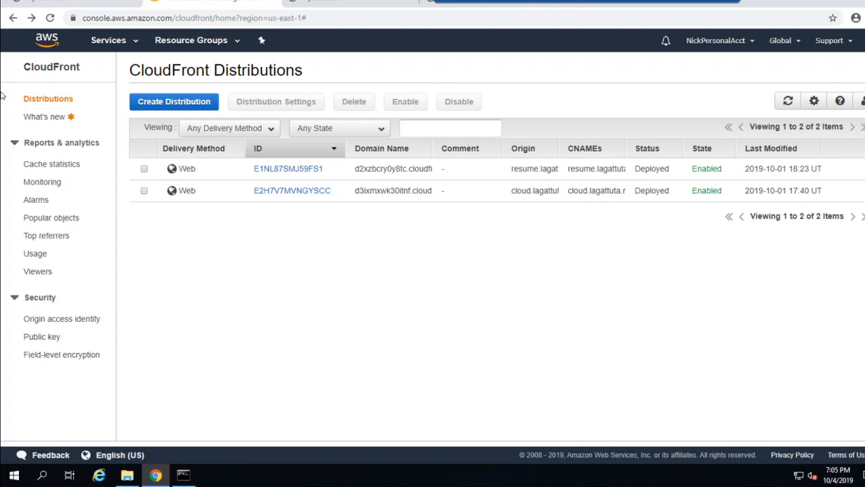
pyautogui.click(113, 47)
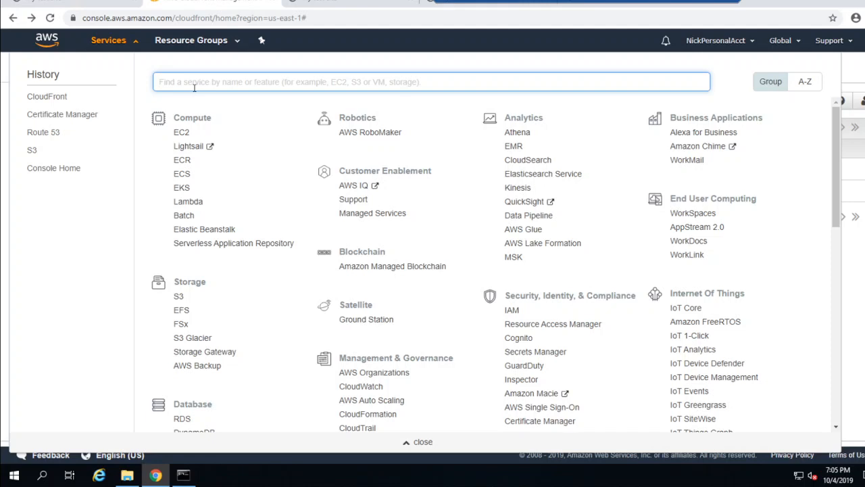
pyautogui.write('cert')
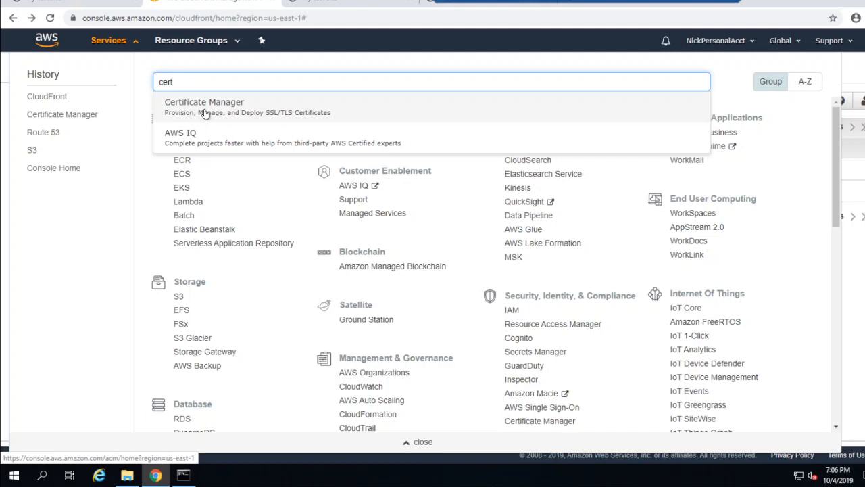
pyautogui.click(862, 291)
pyautogui.click(862, 291)
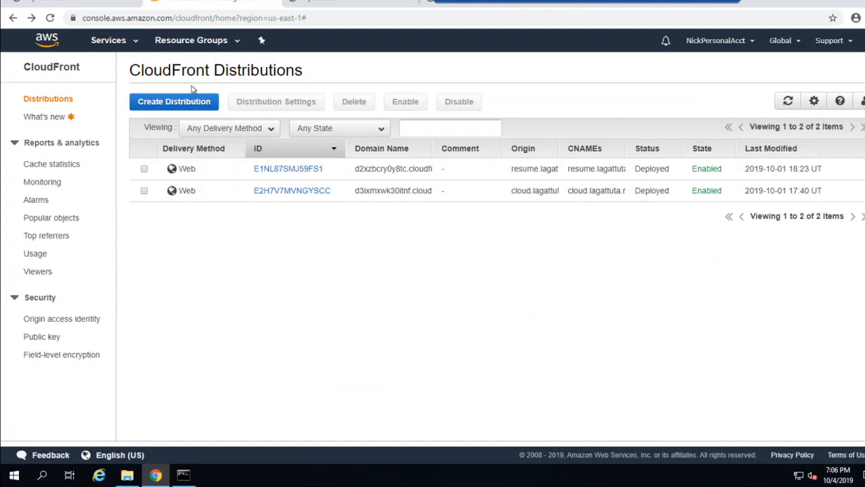
# Start a new web distribution and choose the test-site S3 bucket as its origin domain.
pyautogui.click(192, 107)
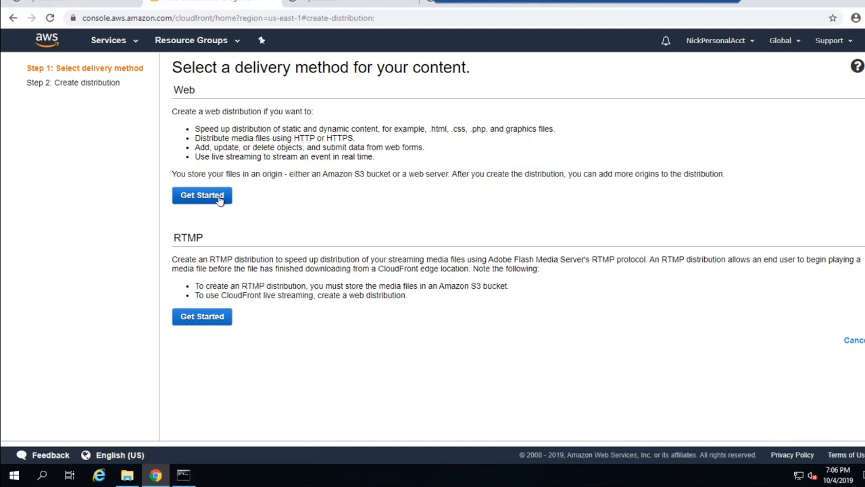
pyautogui.click(203, 195)
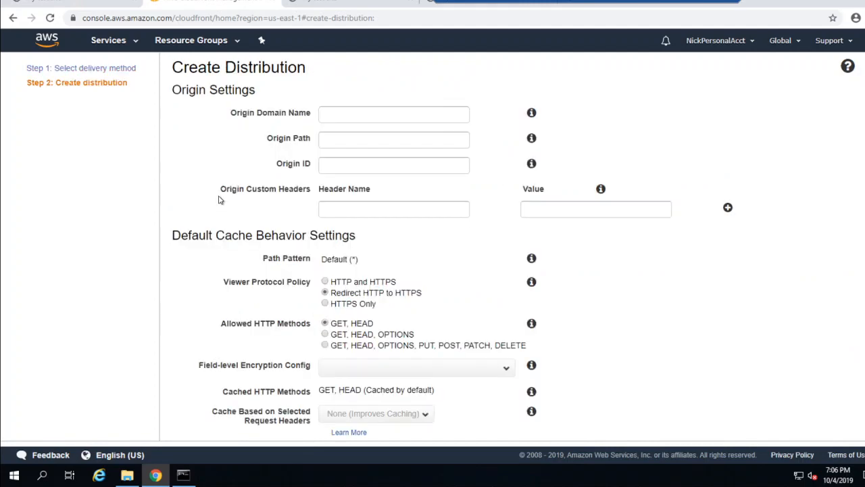
pyautogui.click(344, 115)
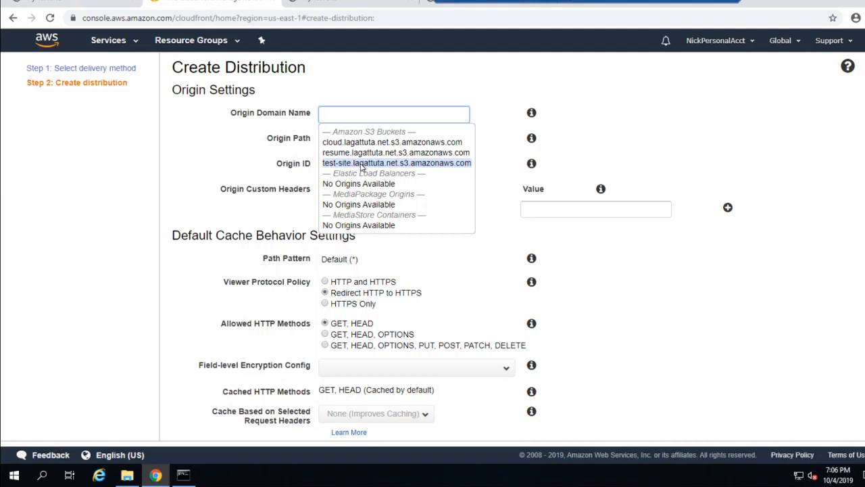
pyautogui.click(361, 163)
pyautogui.click(361, 163)
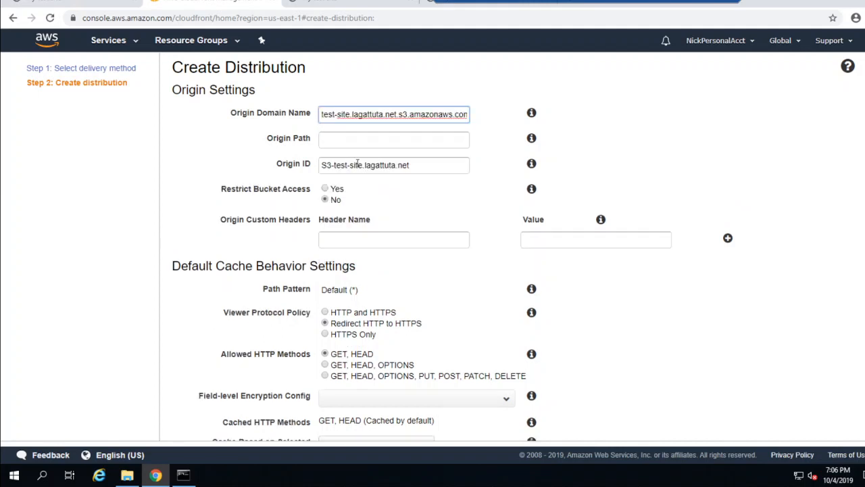
# Review the default cache behavior settings, including the maximum TTL, and the available price class options.
pyautogui.scroll(-1, 473, 191)
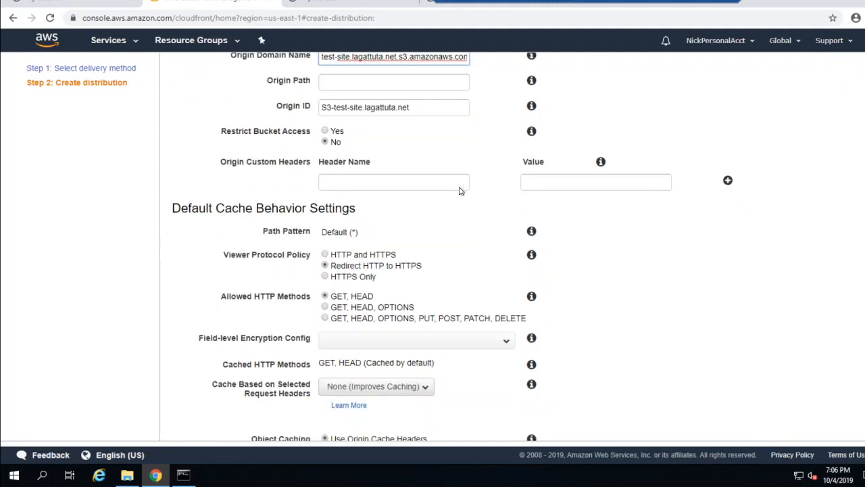
pyautogui.scroll(-3, 449, 163)
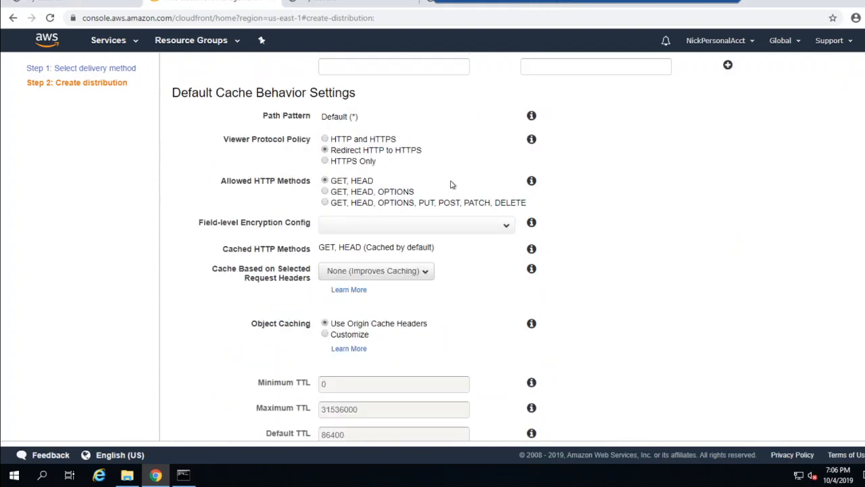
pyautogui.scroll(-1, 463, 227)
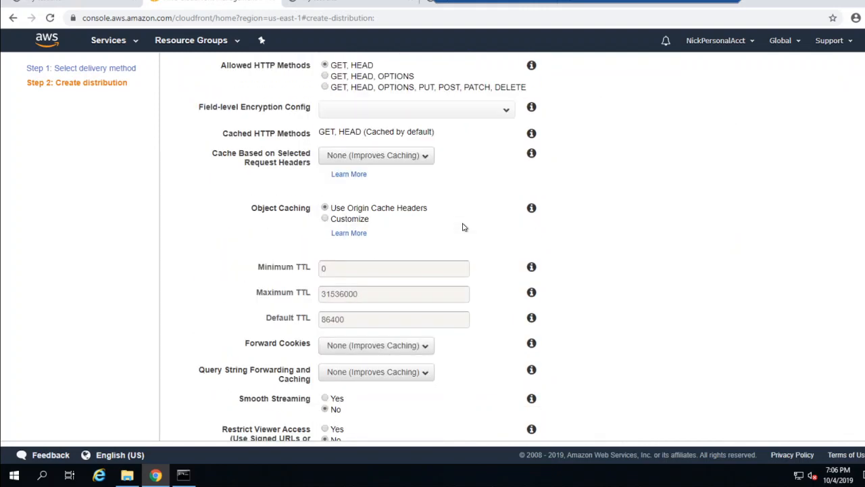
pyautogui.scroll(-1, 446, 246)
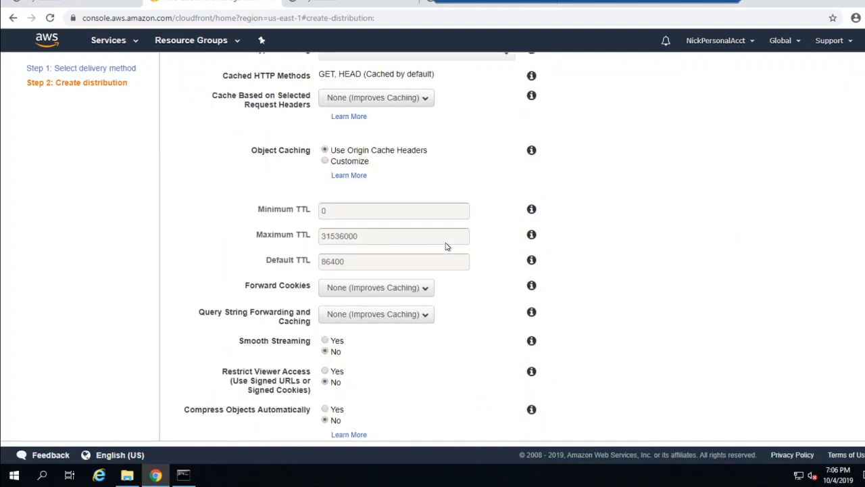
pyautogui.scroll(-1, 446, 246)
pyautogui.doubleClick(336, 180)
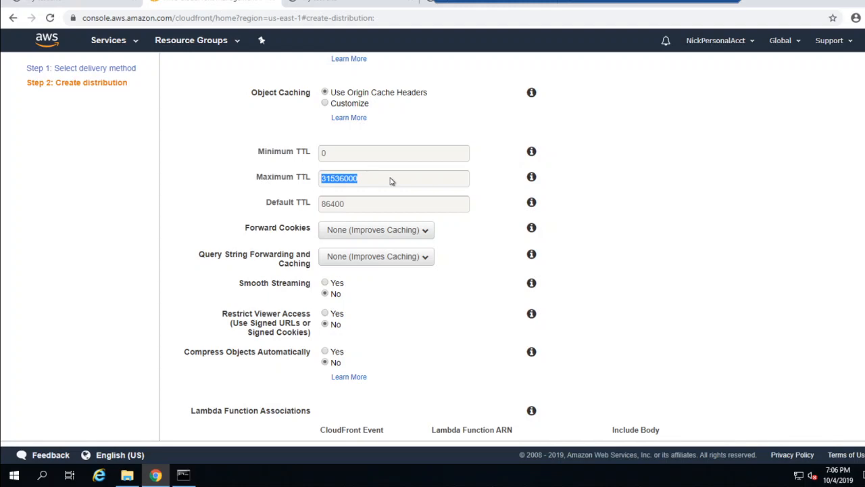
pyautogui.scroll(-2, 518, 245)
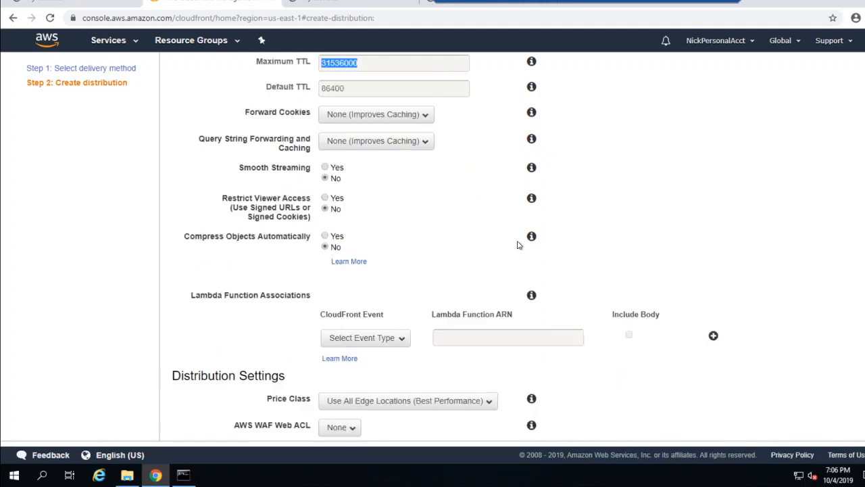
pyautogui.scroll(-1, 518, 245)
pyautogui.scroll(-1, 518, 245)
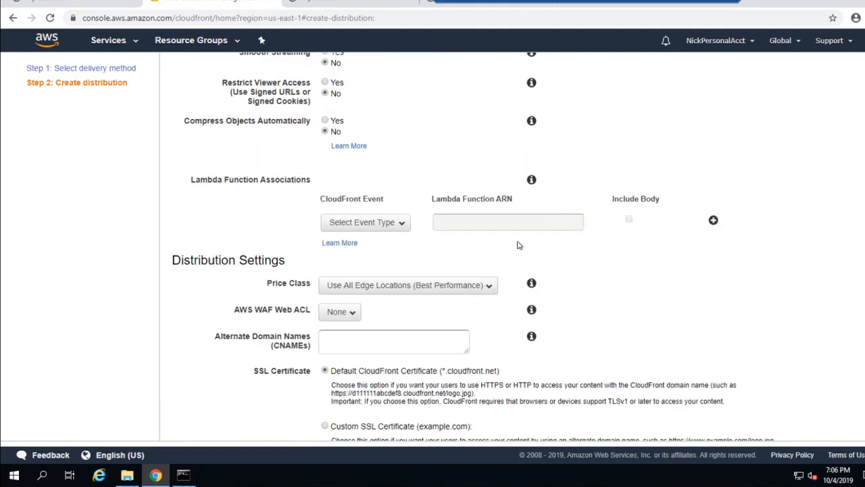
pyautogui.click(475, 290)
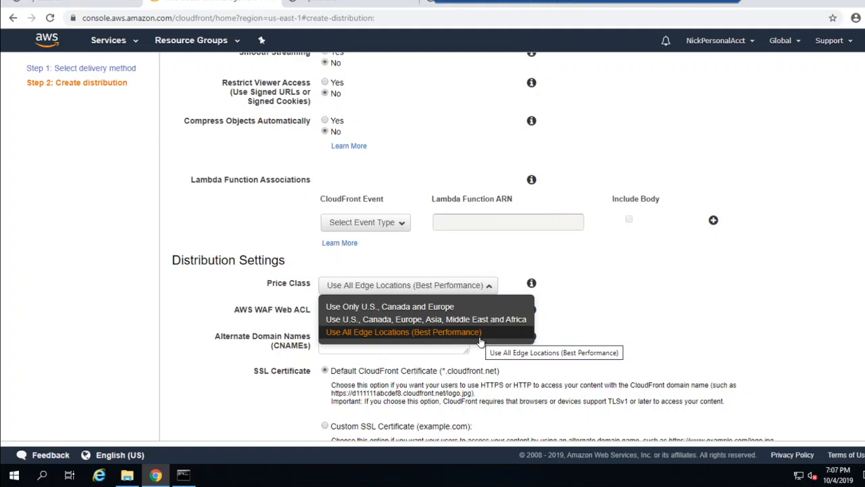
pyautogui.click(634, 339)
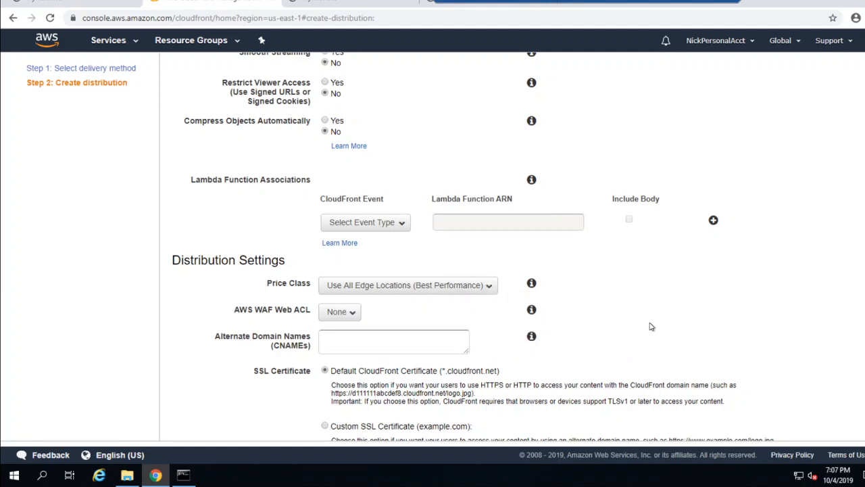
# Switch the distribution to a custom SSL certificate and choose the wildcard certificate for the site's domain.
pyautogui.scroll(-1, 650, 327)
pyautogui.scroll(-1, 651, 327)
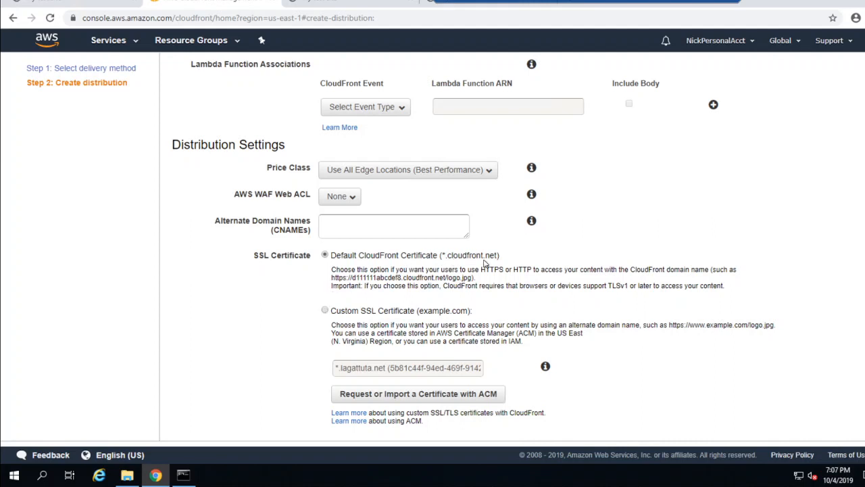
pyautogui.moveTo(459, 258); pyautogui.dragTo(487, 258)
pyautogui.click(514, 259)
pyautogui.click(325, 311)
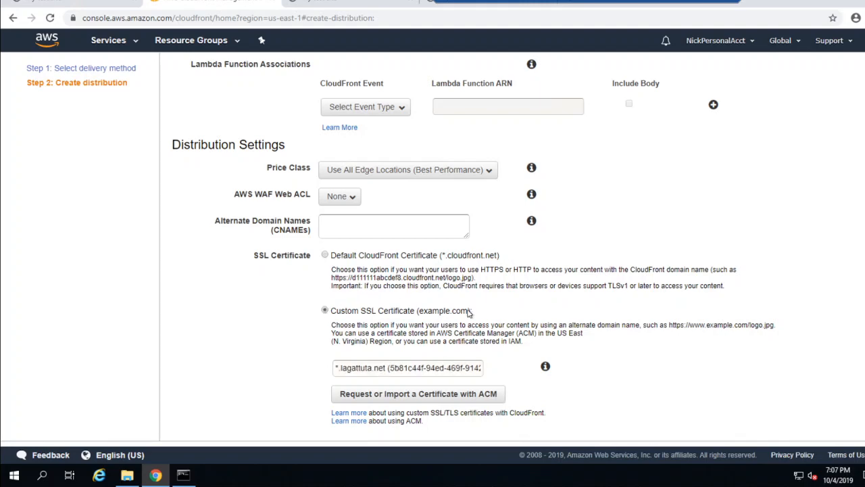
pyautogui.scroll(-1, 470, 314)
pyautogui.click(434, 313)
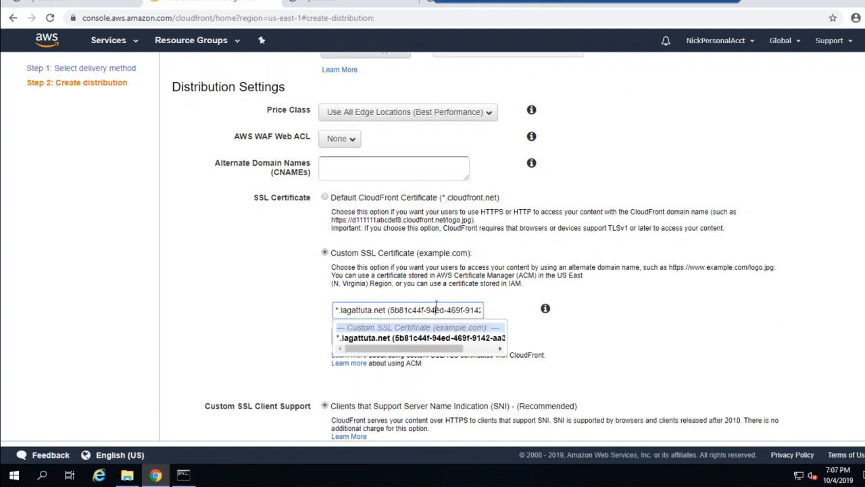
pyautogui.click(402, 344)
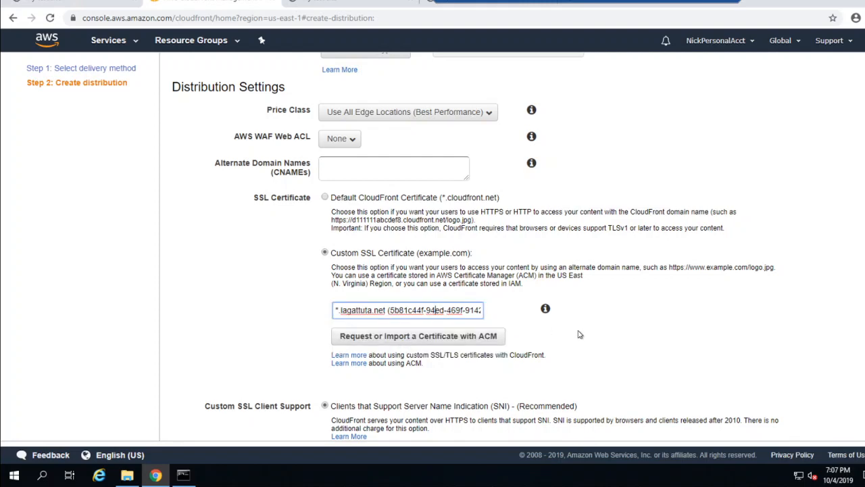
# Set the default root object to index.html and disable IPv6 for the distribution.
pyautogui.scroll(-4, 578, 334)
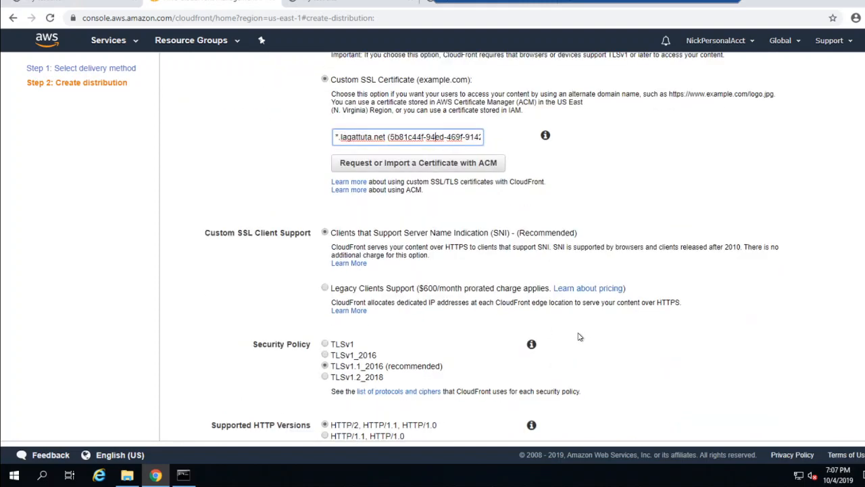
pyautogui.scroll(-1, 579, 337)
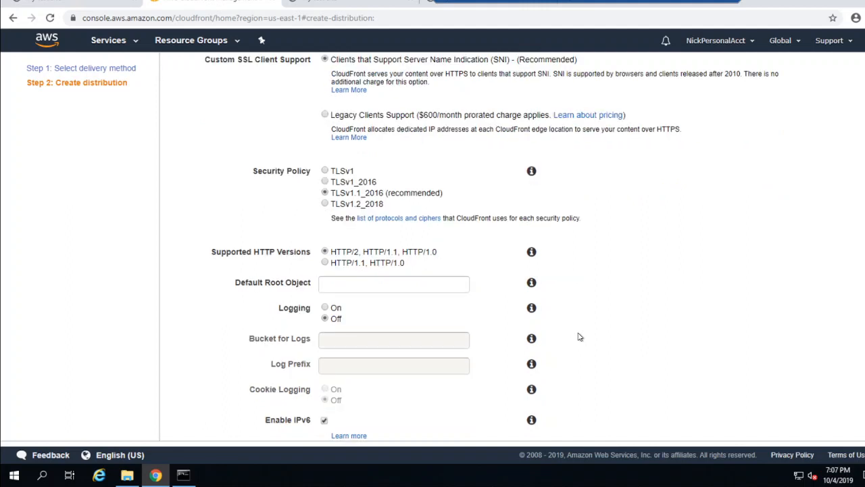
pyautogui.click(532, 282)
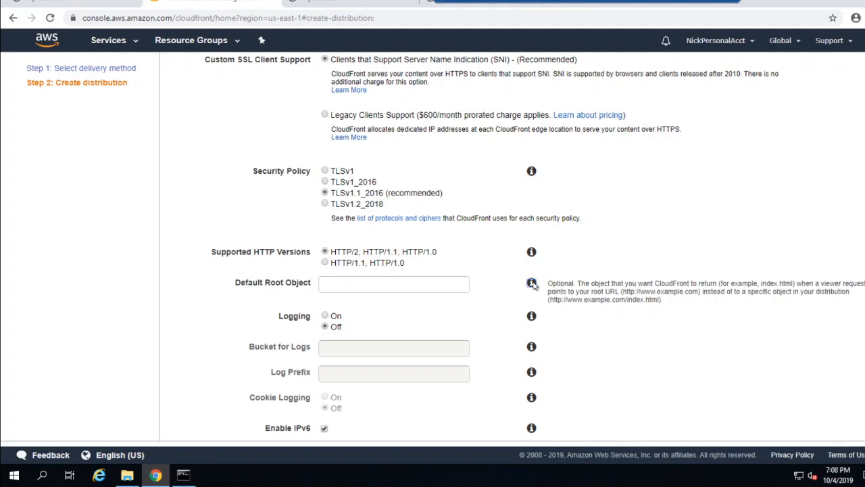
pyautogui.click(424, 283)
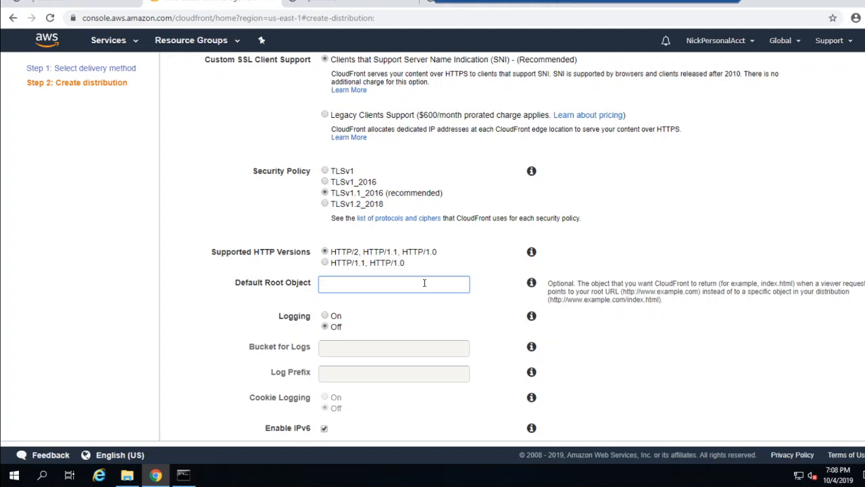
pyautogui.write('index.html')
pyautogui.click(654, 337)
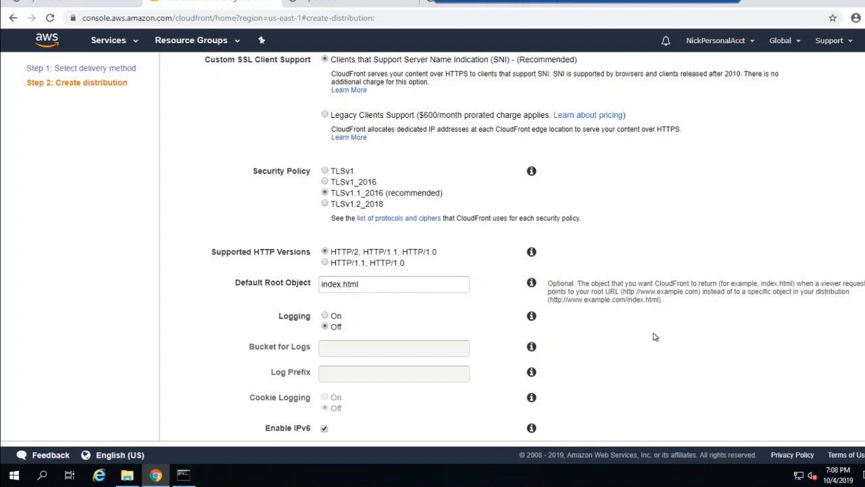
pyautogui.scroll(-2, 654, 336)
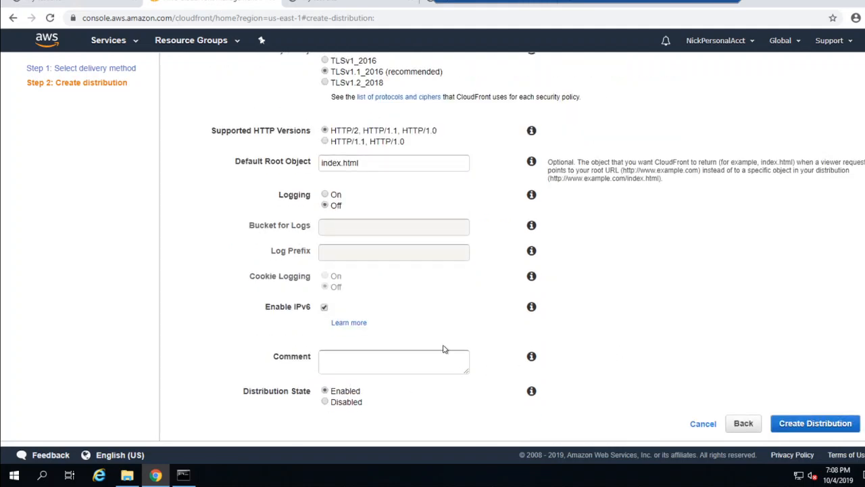
pyautogui.click(325, 307)
# Review the whole form back to the origin settings and create the distribution.
pyautogui.scroll(3, 507, 352)
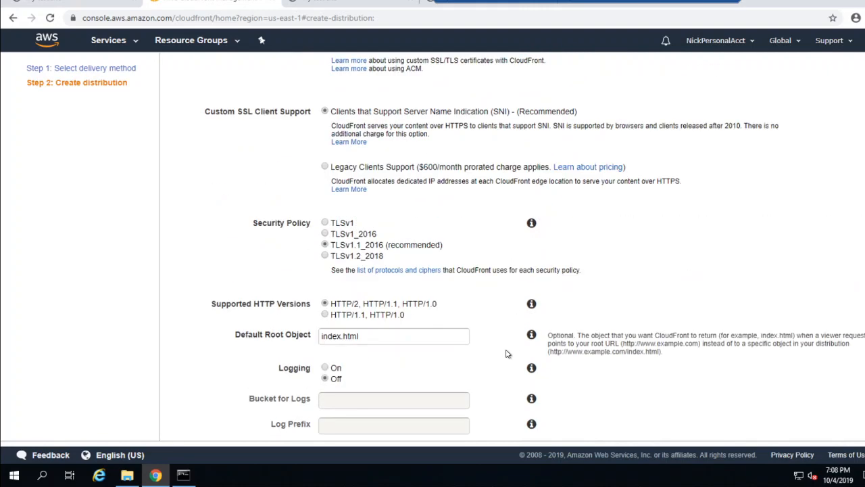
pyautogui.scroll(3, 507, 353)
pyautogui.scroll(3, 508, 354)
pyautogui.scroll(5, 508, 353)
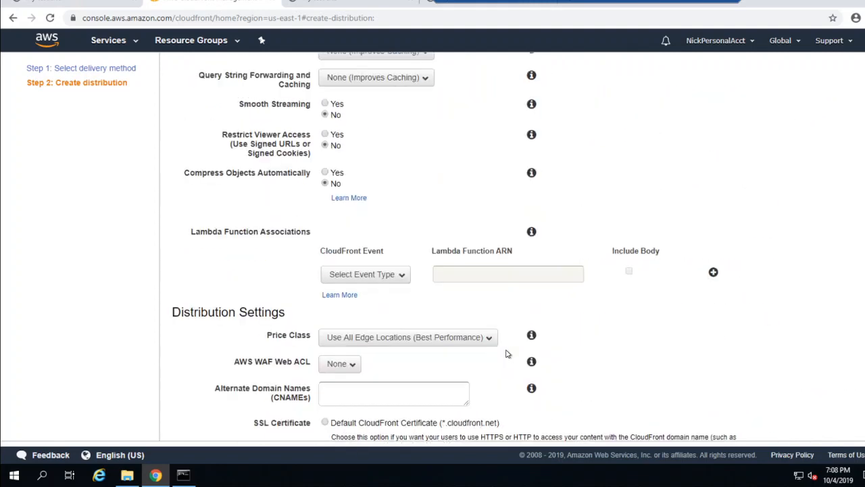
pyautogui.scroll(5, 508, 353)
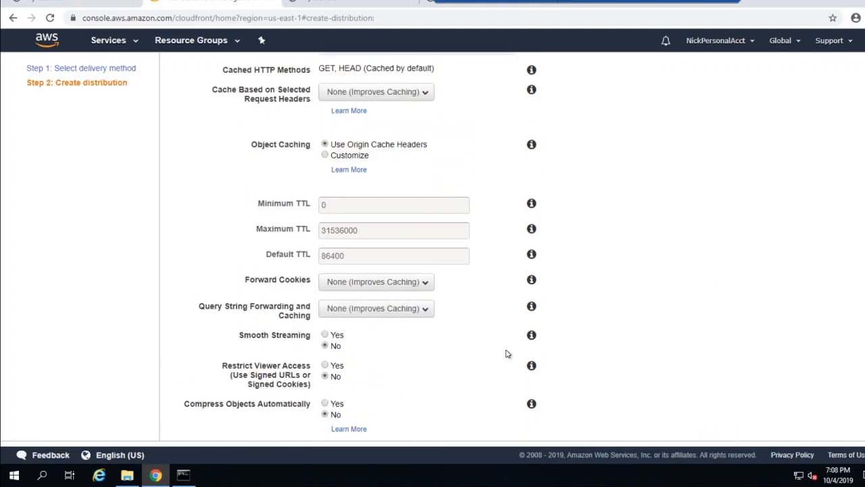
pyautogui.scroll(3, 507, 354)
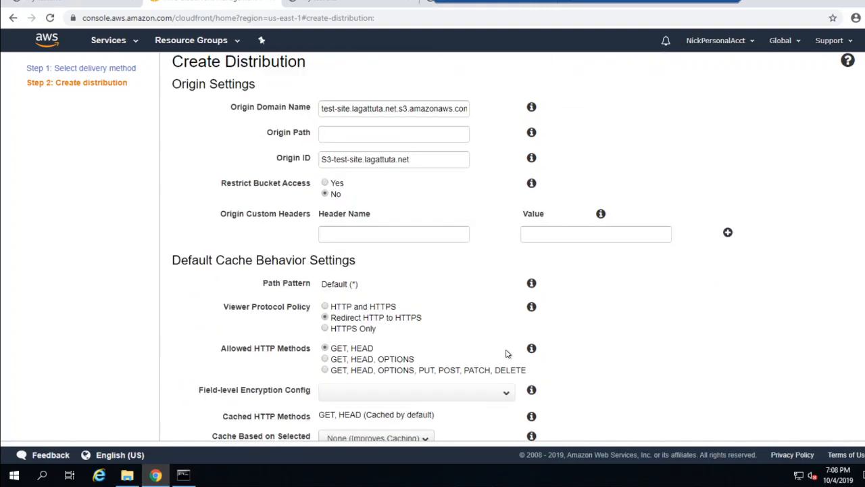
pyautogui.scroll(1, 442, 355)
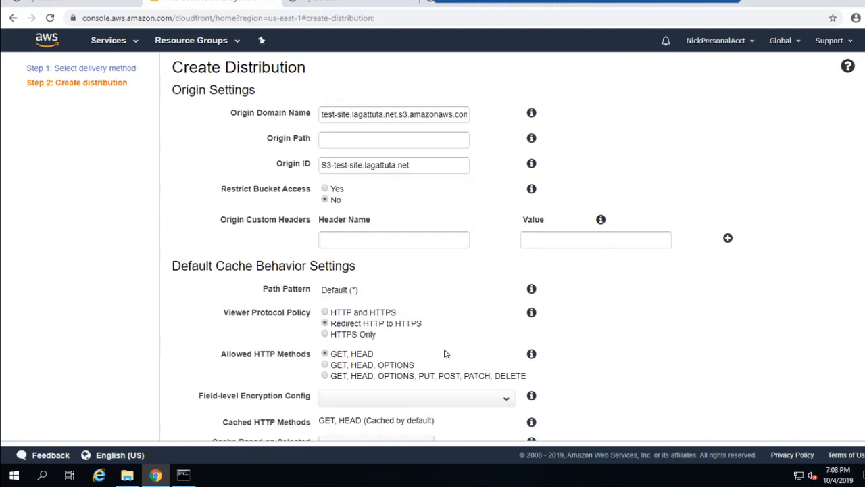
pyautogui.moveTo(864, 114); pyautogui.dragTo(864, 399)
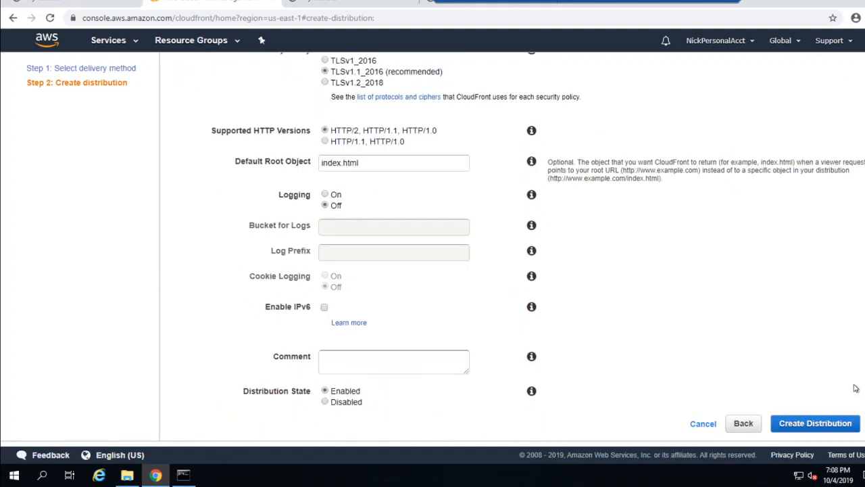
pyautogui.click(830, 425)
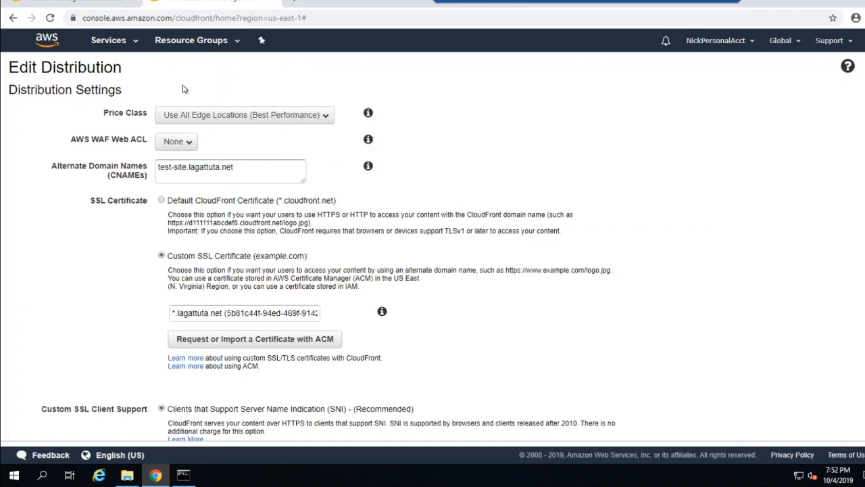
# Leave the distribution's edit form without changes and return to the list of CloudFront distributions.
pyautogui.click(11, 19)
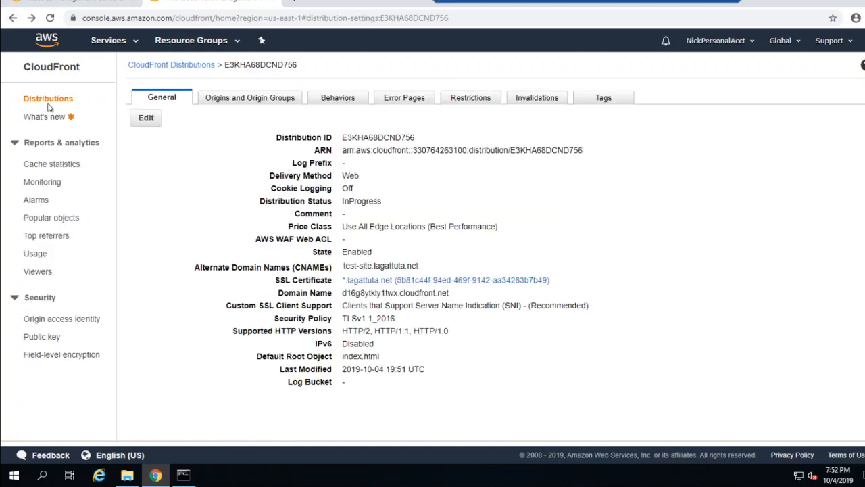
pyautogui.click(48, 102)
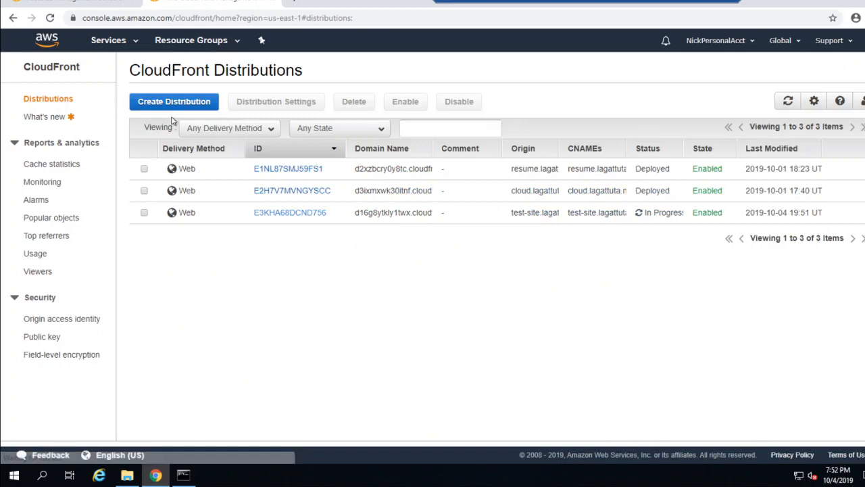
# Open the test-site distribution's settings, check its alternate domain name in the edit form, and return without changes.
pyautogui.click(275, 215)
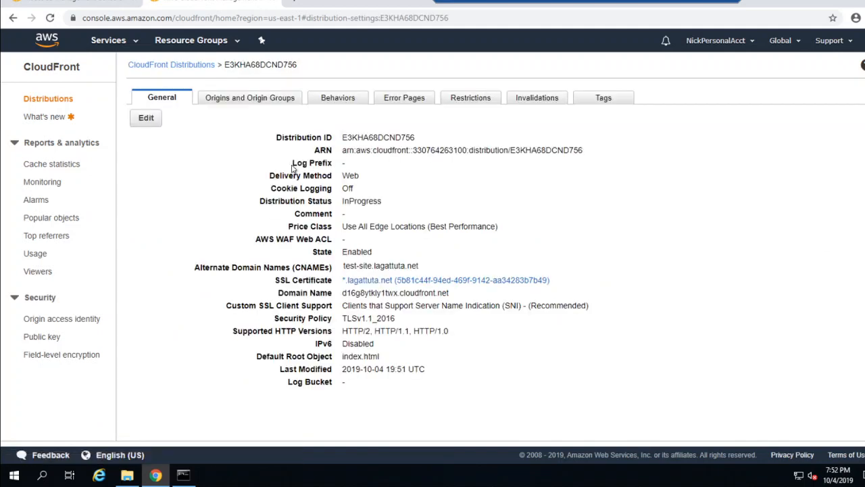
pyautogui.click(148, 117)
pyautogui.moveTo(252, 168); pyautogui.dragTo(63, 162)
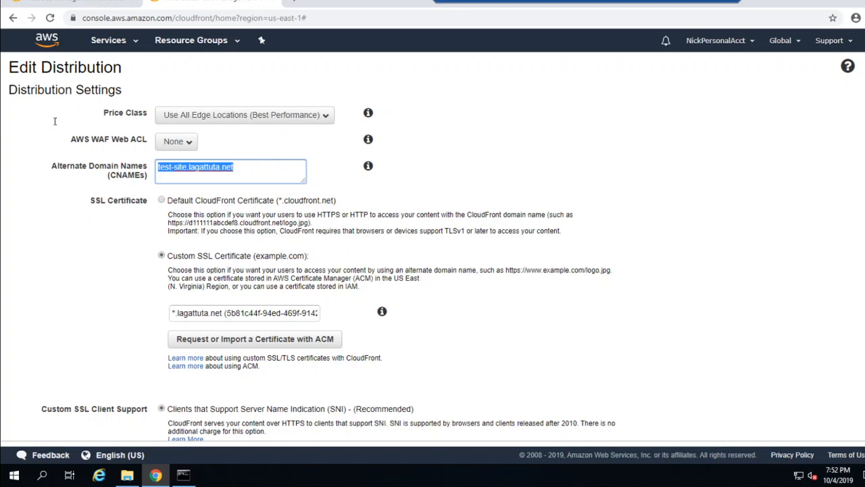
pyautogui.click(12, 17)
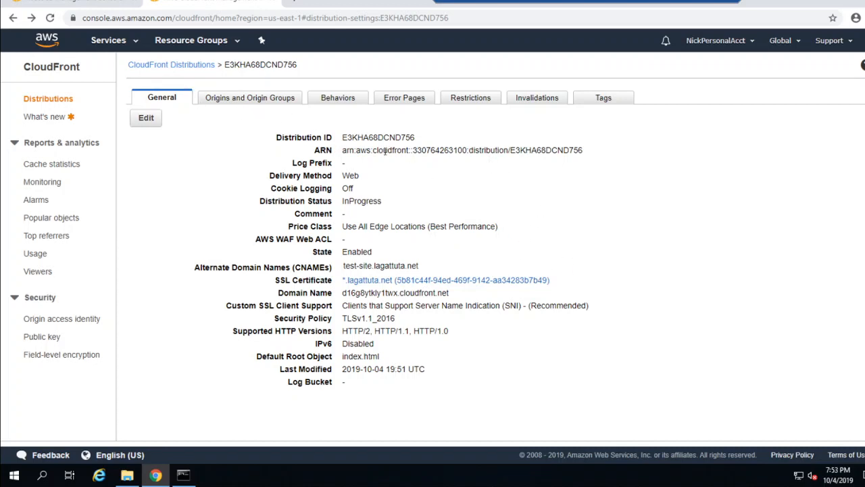
# Switch to the Route 53 record sets, look through the alias targets available for the test-site record, and refresh the list.
pyautogui.click(59, 101)
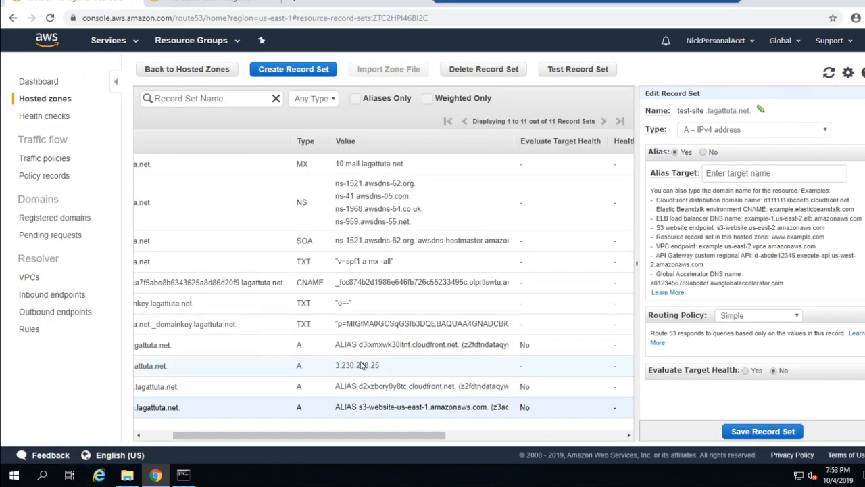
pyautogui.moveTo(267, 433); pyautogui.dragTo(199, 435)
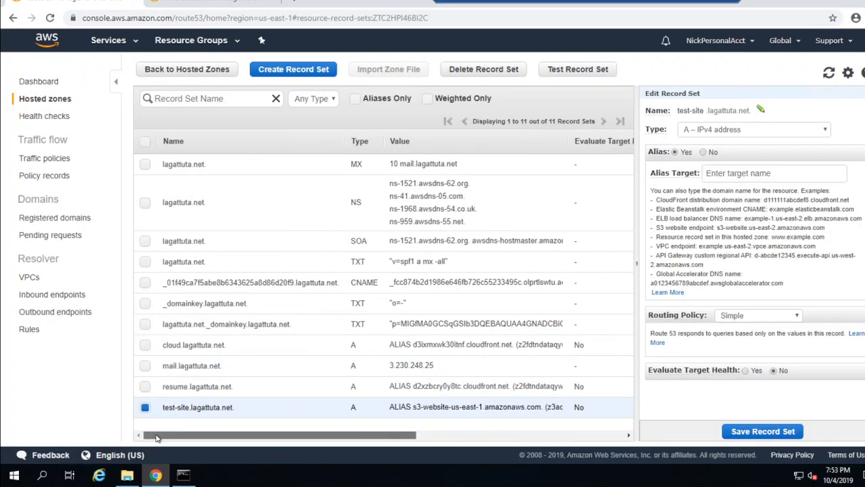
pyautogui.click(764, 177)
pyautogui.scroll(-3, 804, 213)
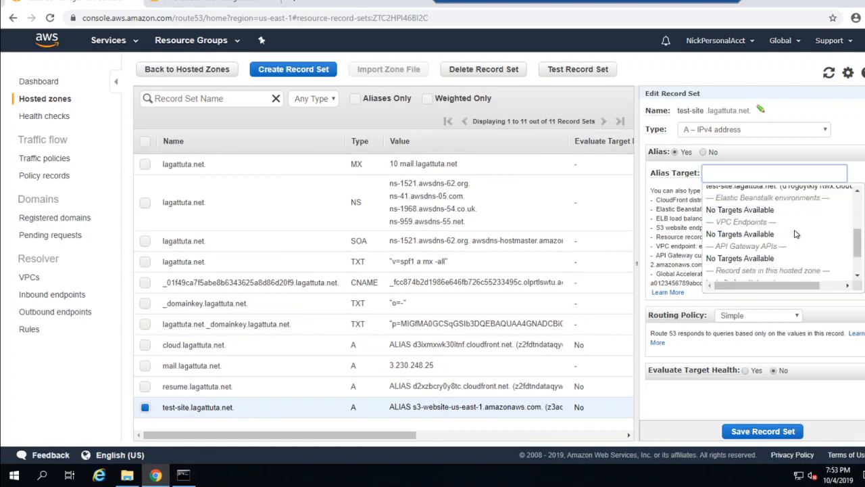
pyautogui.scroll(1, 788, 233)
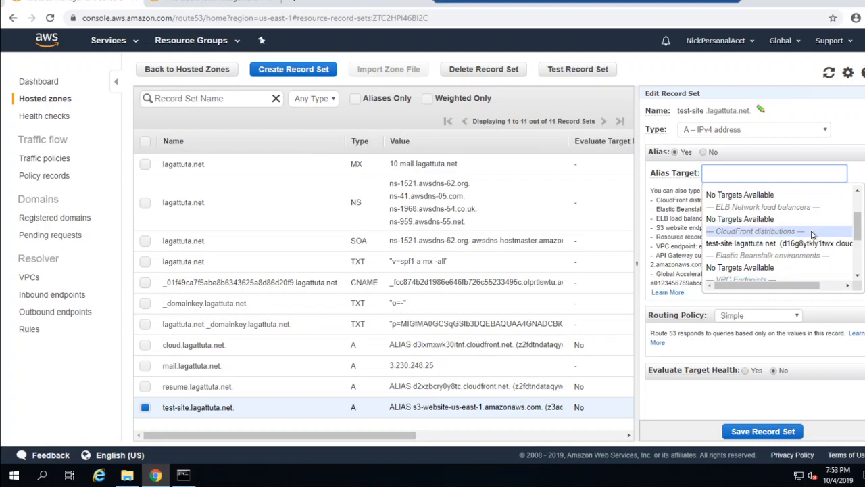
pyautogui.scroll(-3, 797, 237)
pyautogui.scroll(3, 804, 234)
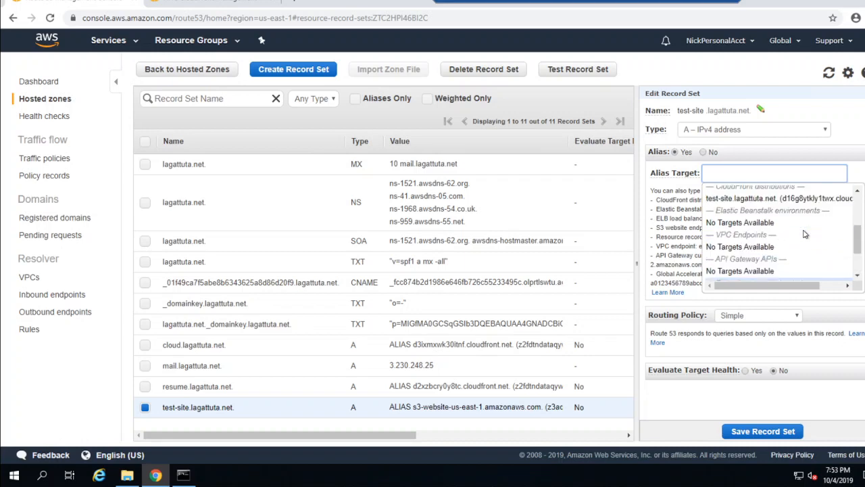
pyautogui.scroll(3, 798, 223)
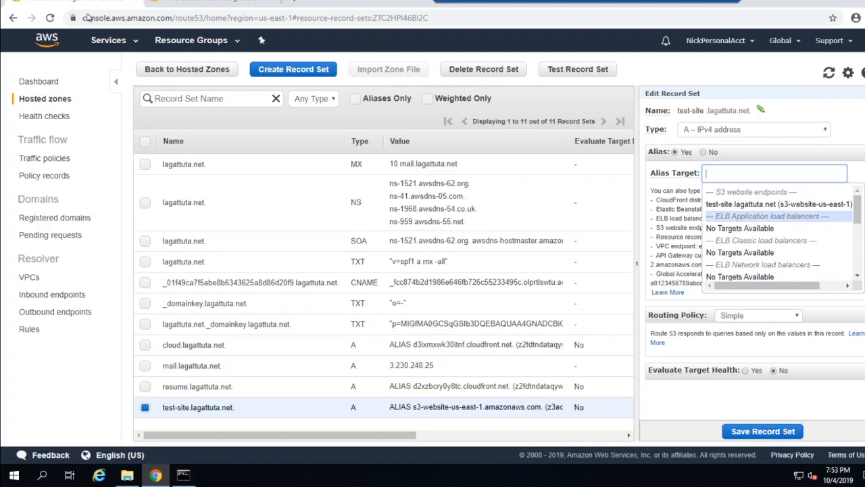
pyautogui.click(829, 73)
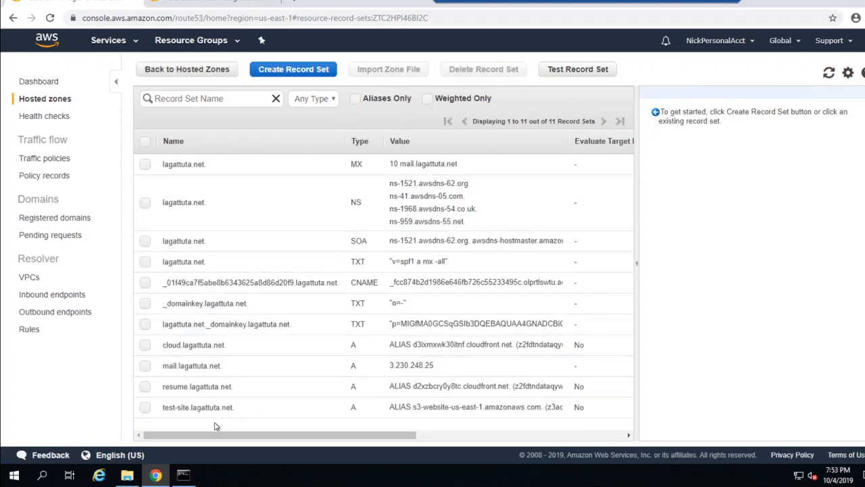
# Replace the test-site A record's alias target with the CloudFront distribution d16g8ytkly1twx.cloudfront.net and save the record set.
pyautogui.click(227, 407)
pyautogui.click(749, 175)
pyautogui.hotkey('ctrl', 'a')
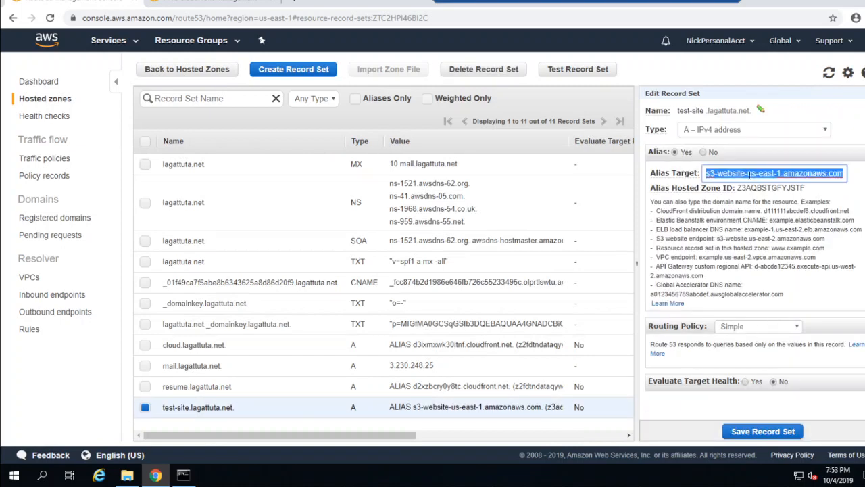
pyautogui.press('BackSpace')
pyautogui.scroll(-3, 795, 265)
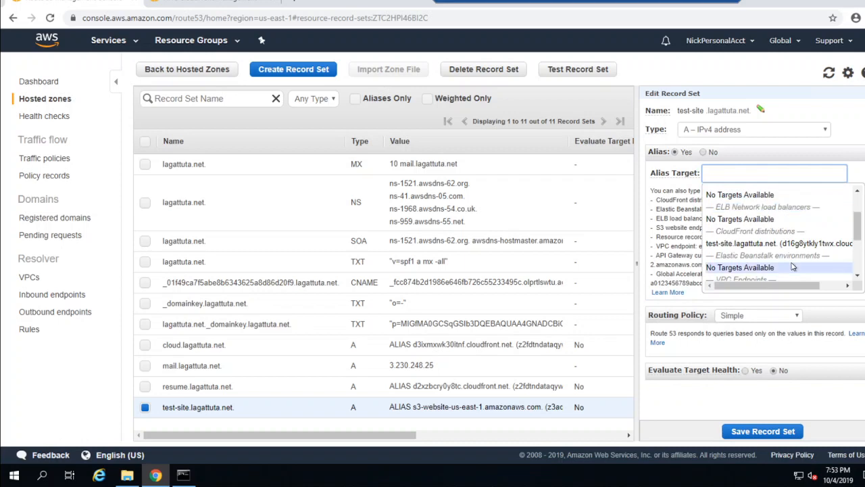
pyautogui.scroll(-2, 783, 246)
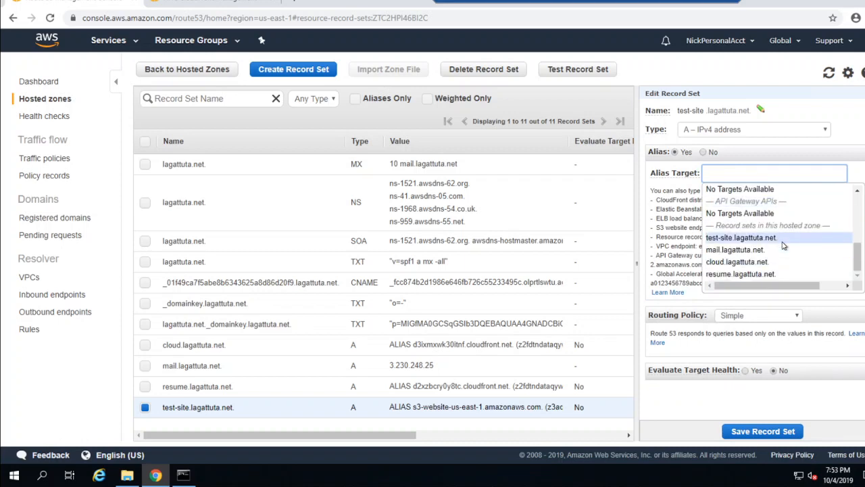
pyautogui.scroll(3, 783, 246)
pyautogui.scroll(3, 783, 246)
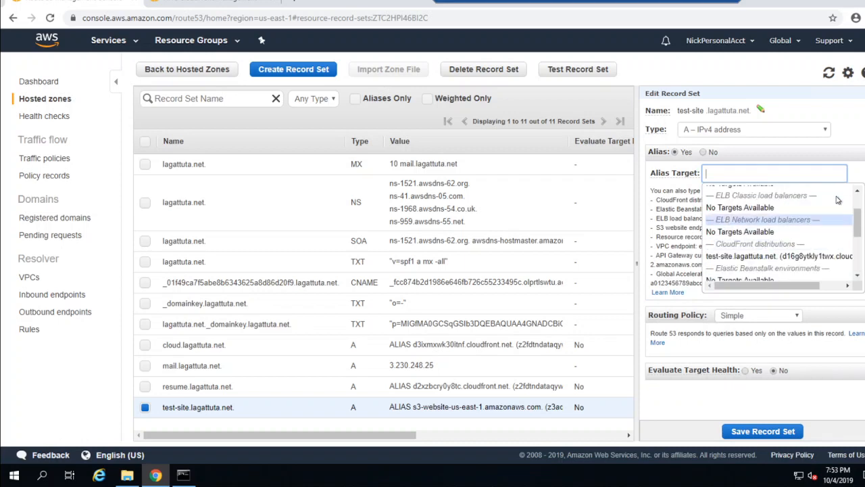
pyautogui.click(790, 257)
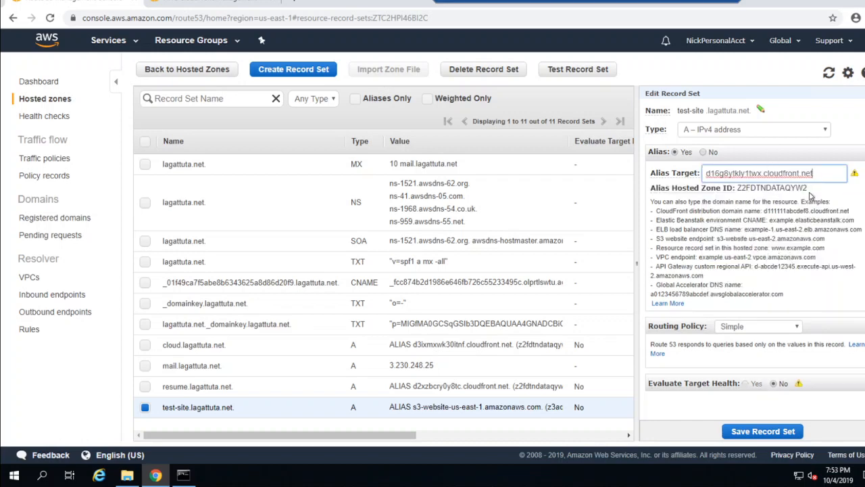
pyautogui.click(764, 432)
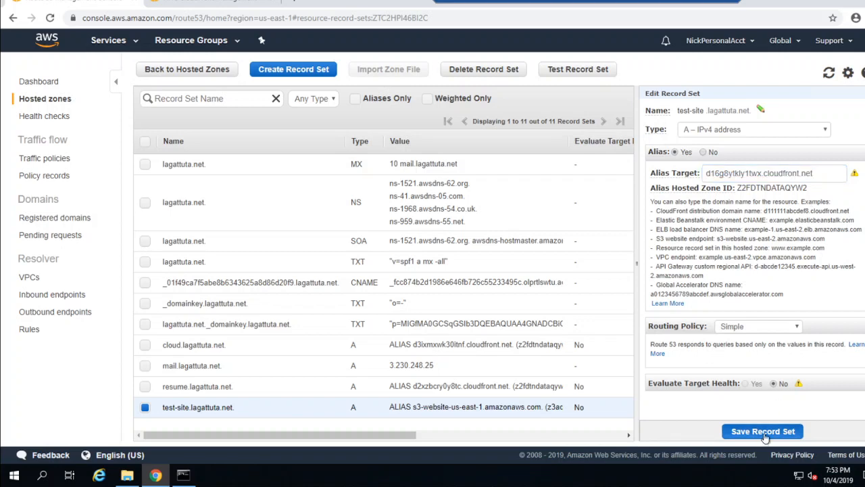